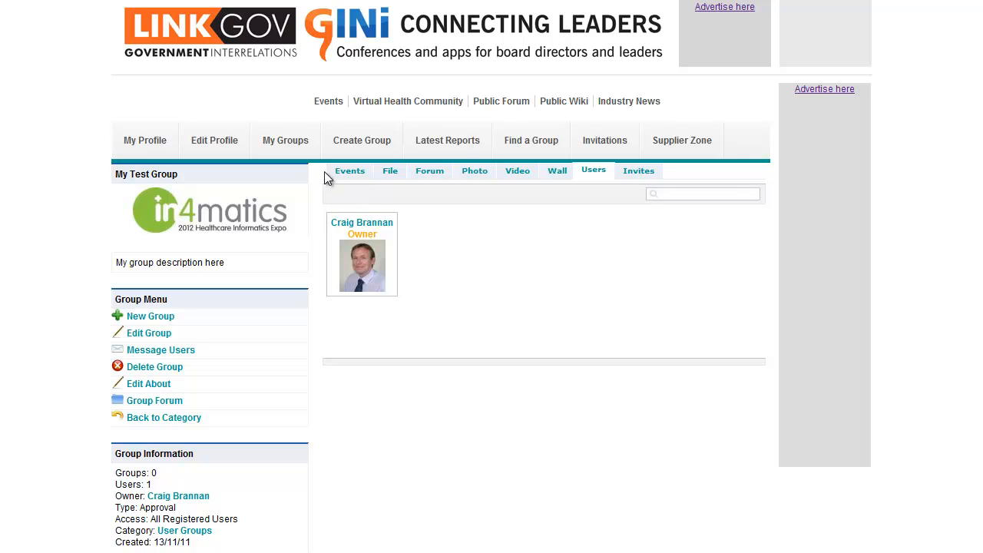
# Step: Open the group's About content for editing with the rich text editor shown
pyautogui.click(164, 384)
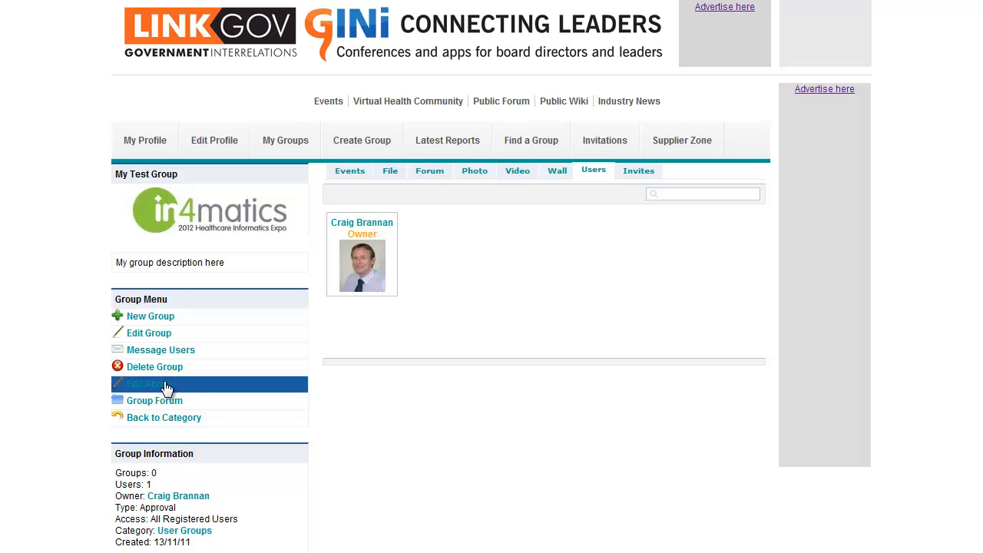
pyautogui.click(259, 258)
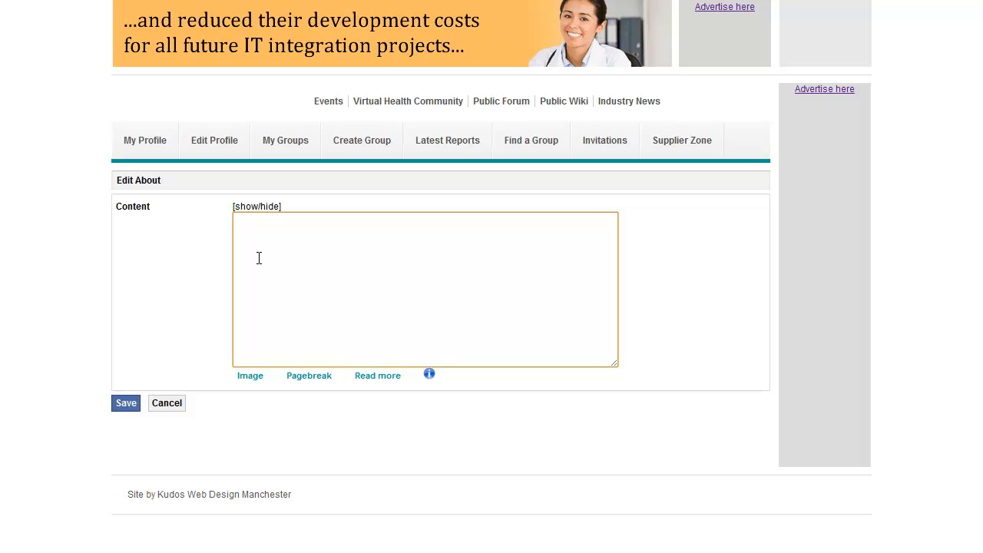
pyautogui.click(262, 207)
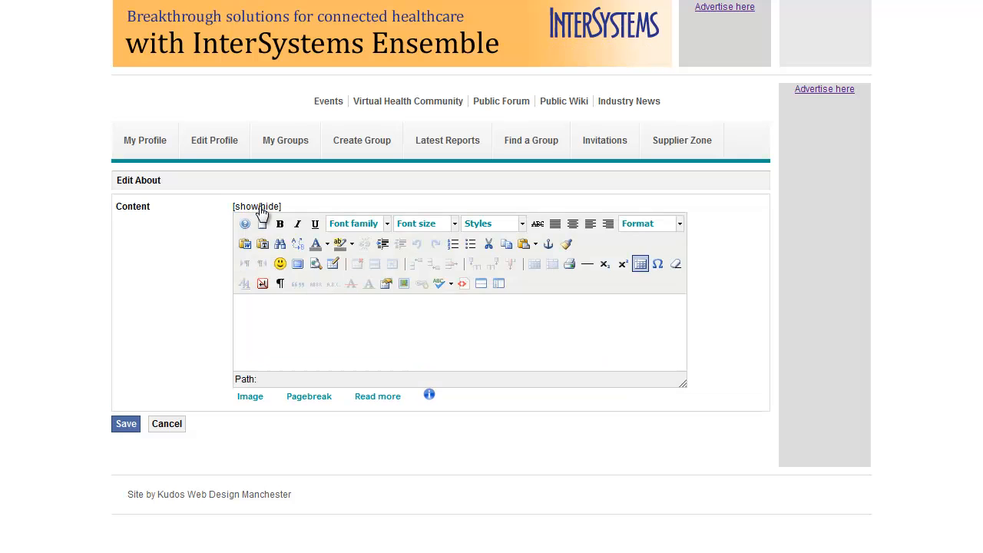
pyautogui.click(261, 207)
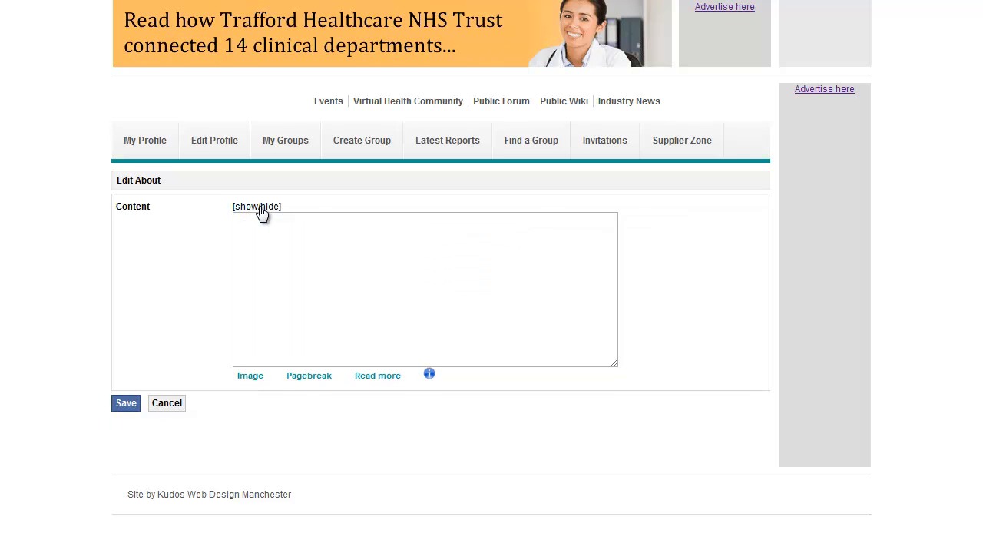
pyautogui.click(262, 207)
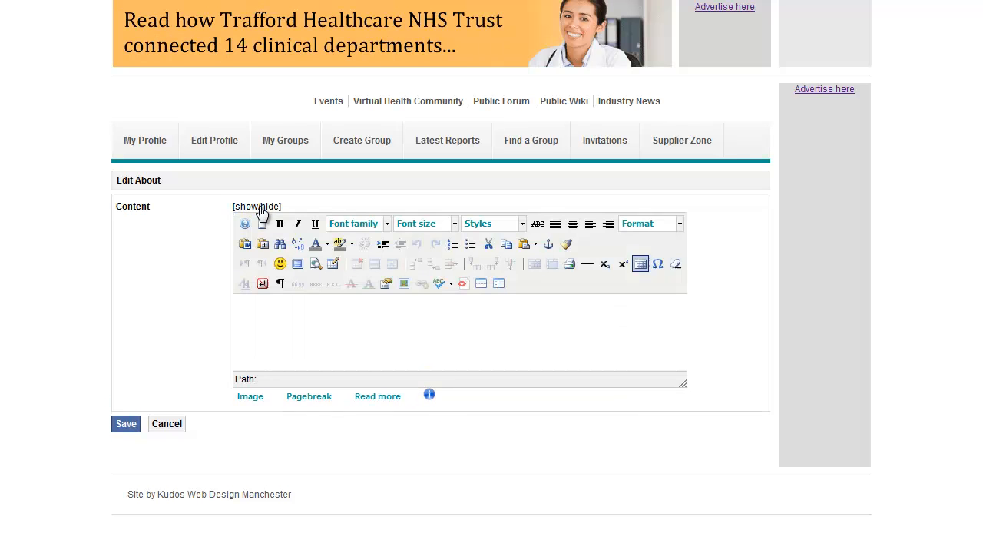
pyautogui.click(261, 315)
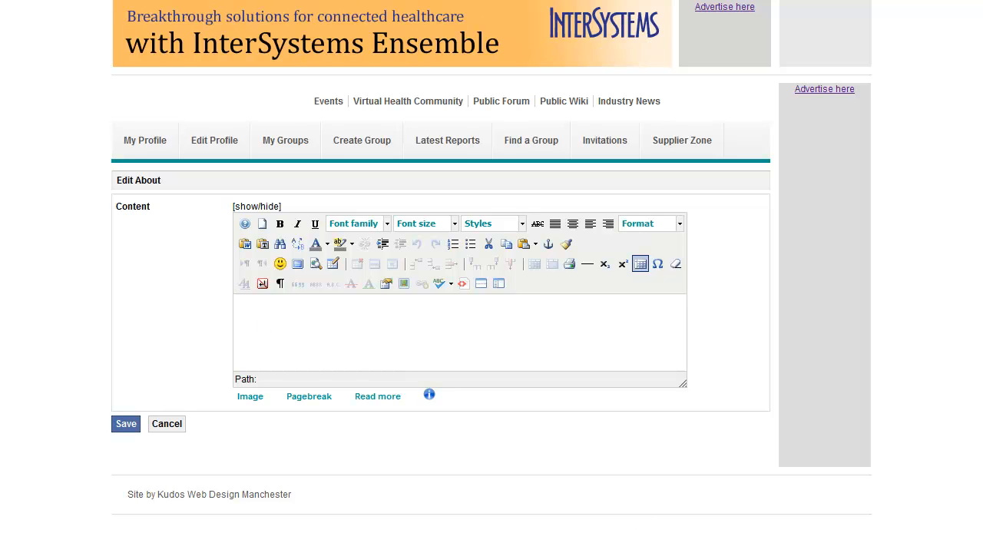
# Step: Enter the line "This is amore information about myu group" in the About content
pyautogui.write('s')
pyautogui.press('BackSpace')
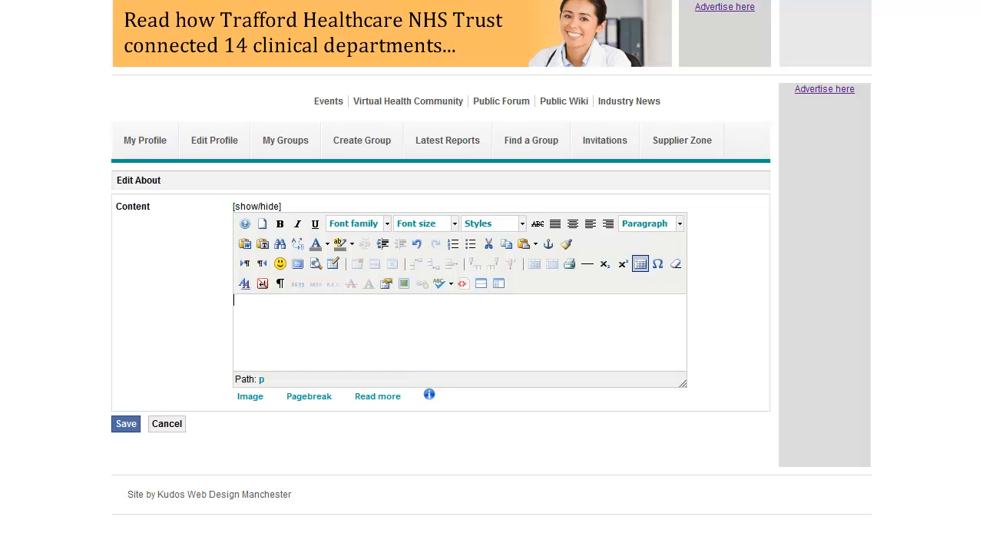
pyautogui.write('Thi')
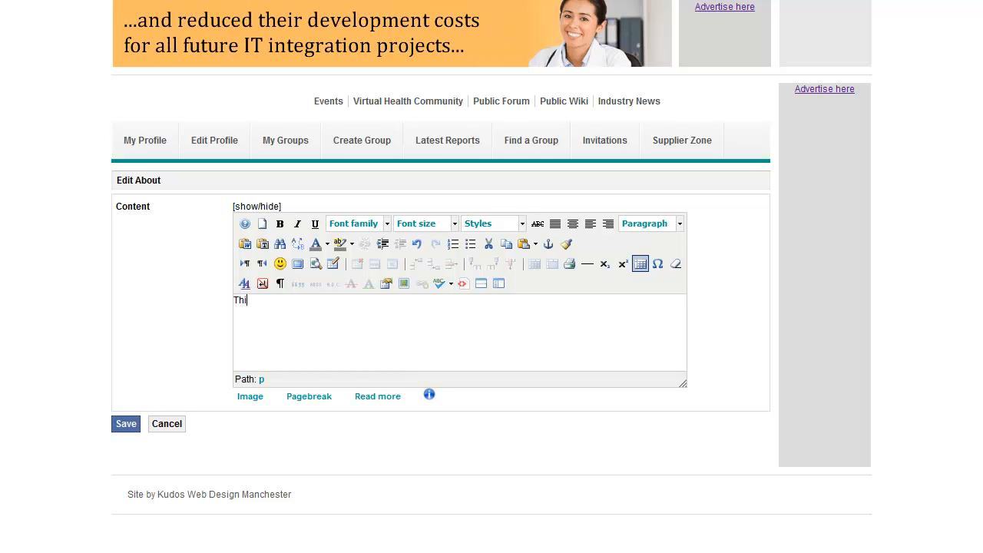
pyautogui.write('s is a more information about myu gro')
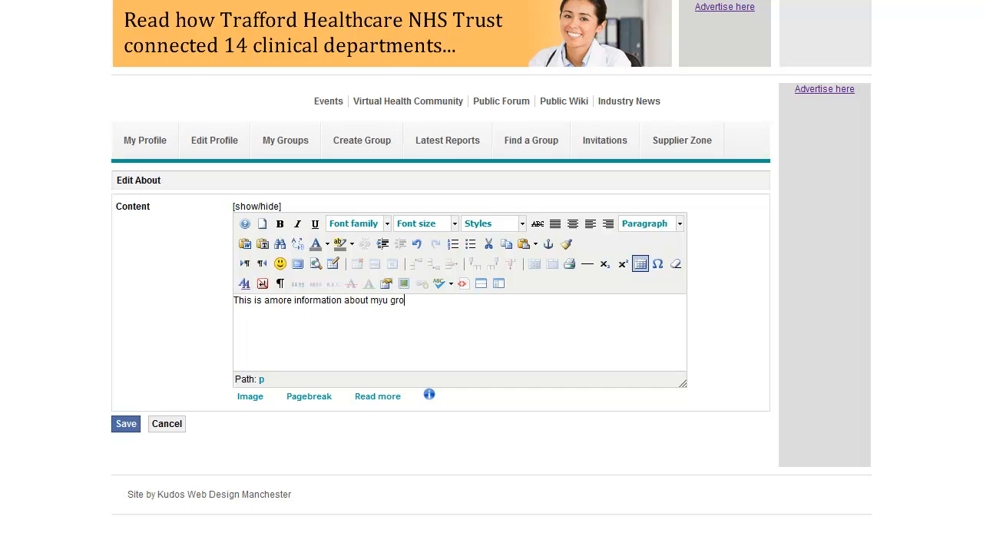
pyautogui.write('up')
pyautogui.press('Return')
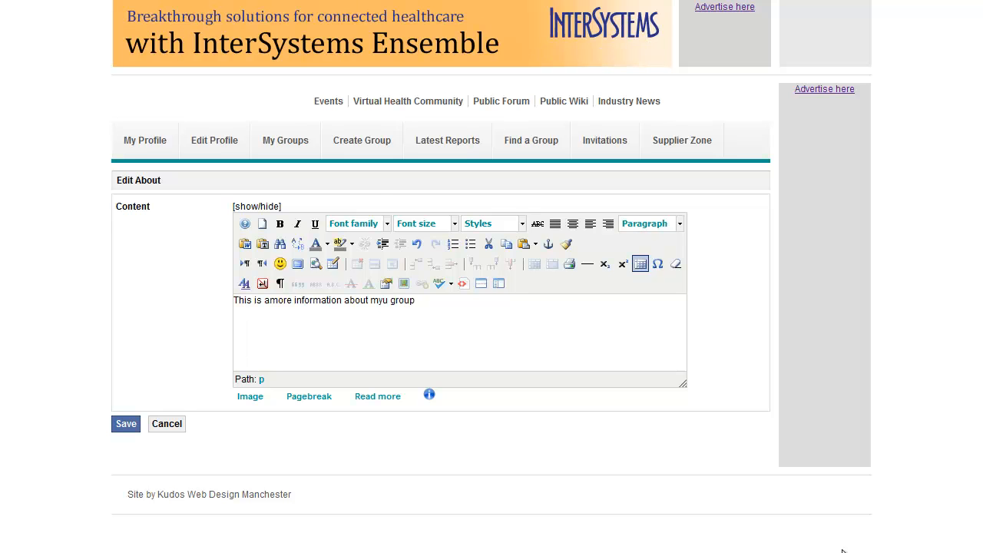
# Step: Add "HELLO" in bold italics below the first line, followed by "etc.." on a new line
pyautogui.click(281, 225)
pyautogui.write('HELLO')
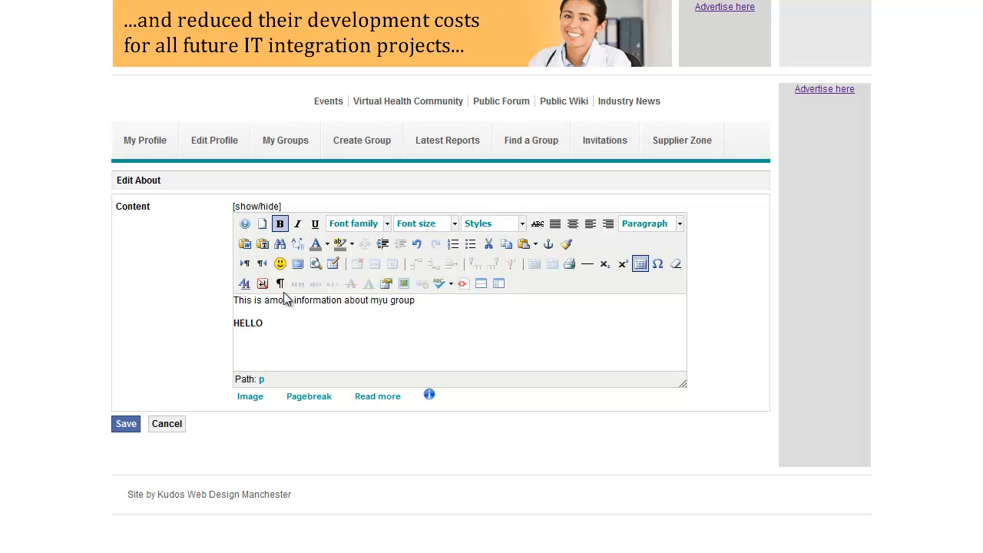
pyautogui.moveTo(266, 323); pyautogui.dragTo(233, 324)
pyautogui.click(297, 224)
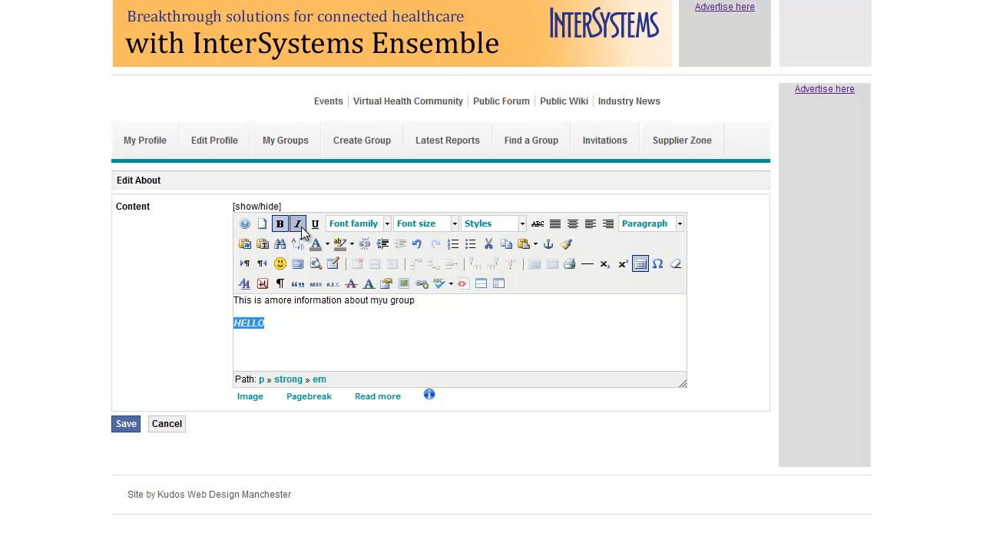
pyautogui.click(295, 337)
pyautogui.press('Return')
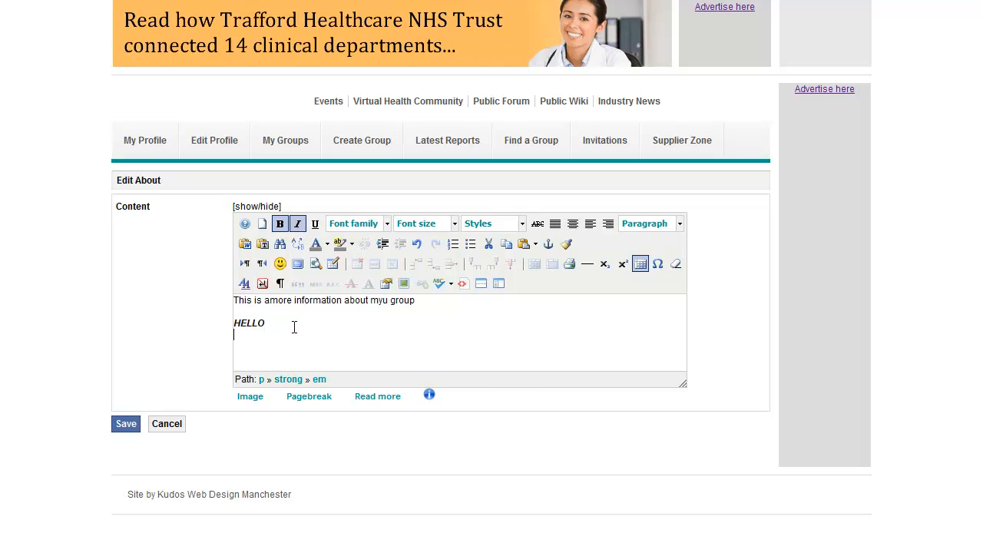
pyautogui.write('etc..')
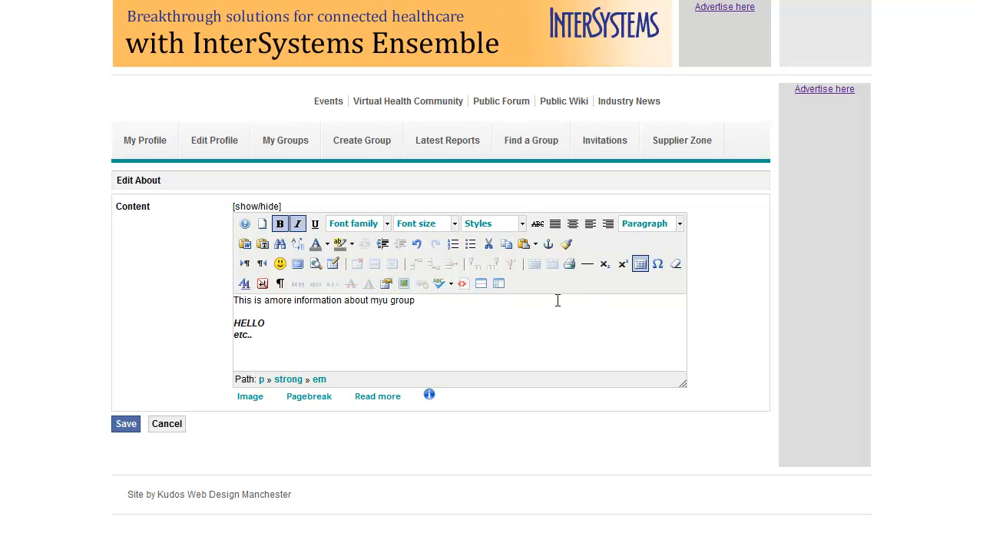
# Step: Correct the first line to "This is more information about my group", then save and view the About content
pyautogui.click(387, 301)
pyautogui.press('BackSpace')
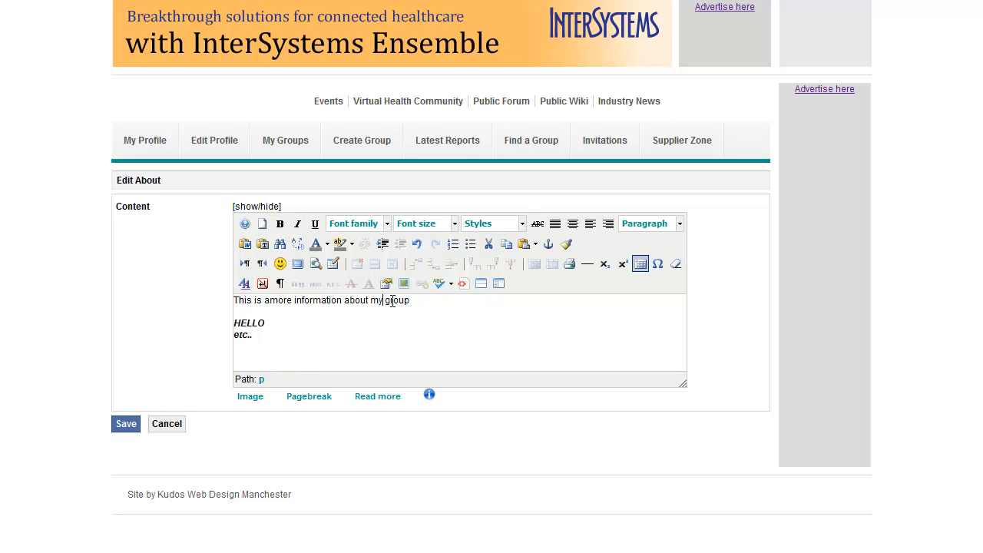
pyautogui.click(273, 301)
pyautogui.press('BackSpace')
pyautogui.click(126, 424)
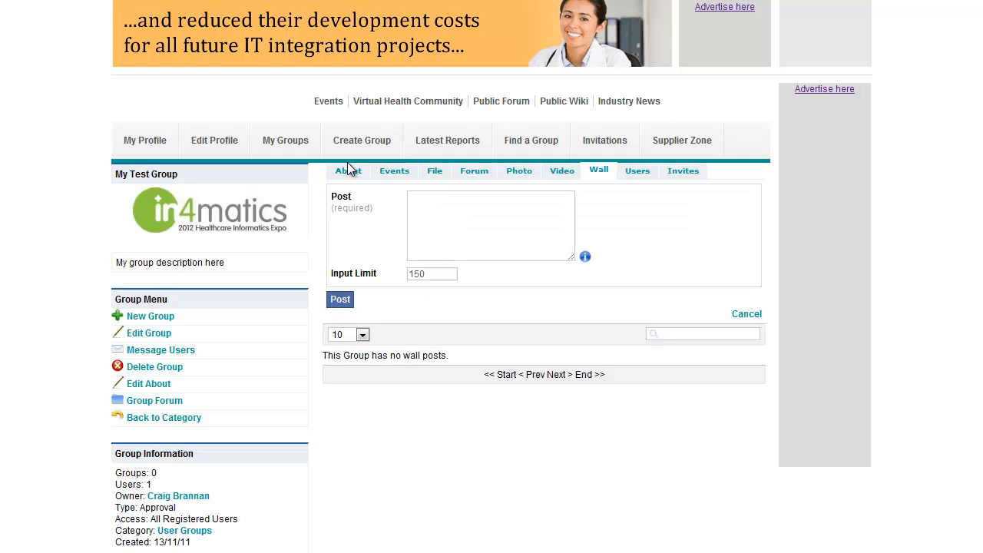
pyautogui.click(349, 173)
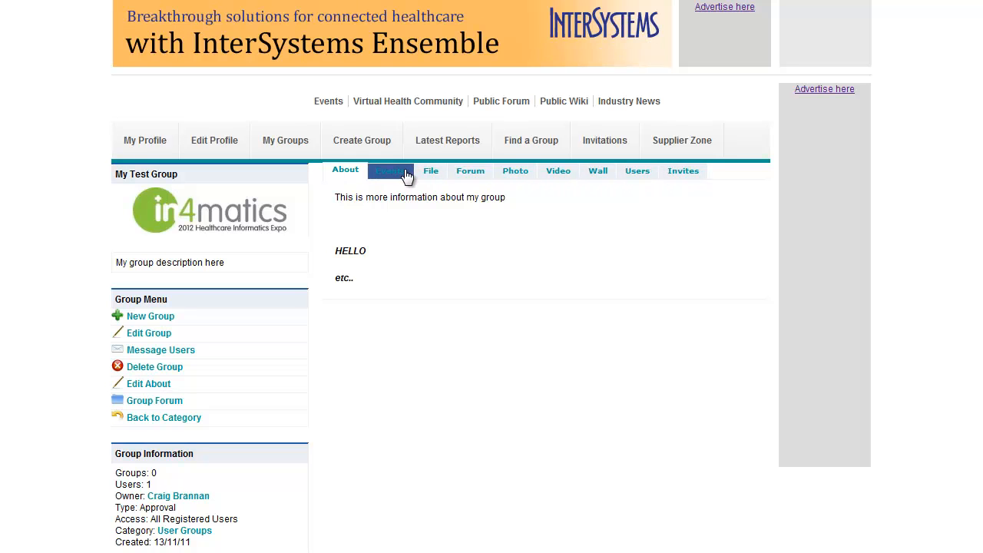
# Step: Open the group's settings for editing and check the display options of the About integration
pyautogui.click(176, 335)
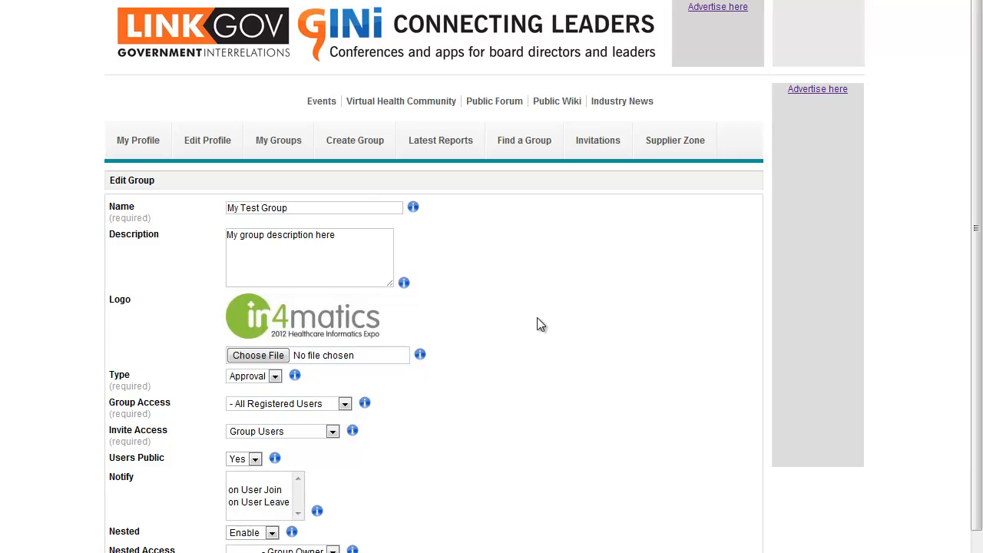
pyautogui.scroll(-1, 537, 324)
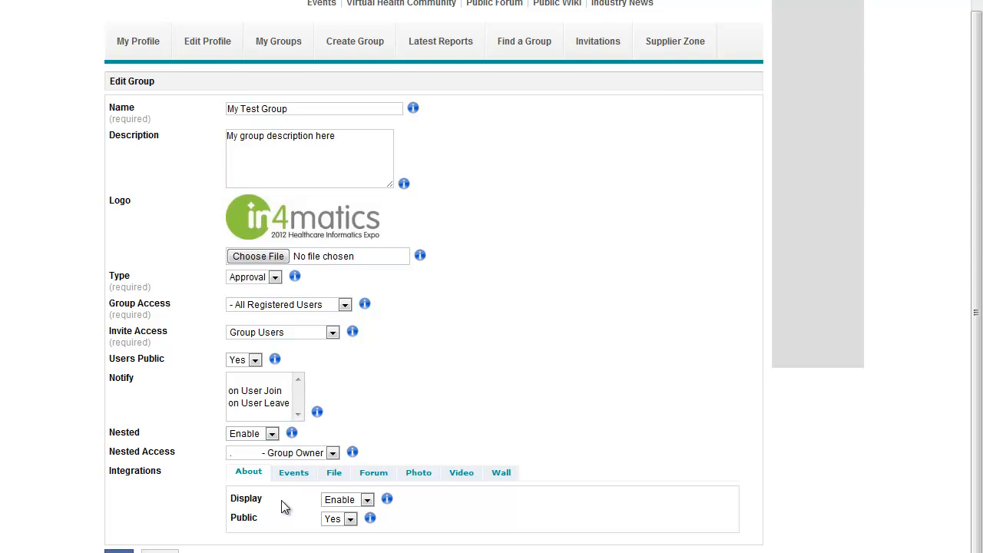
pyautogui.click(366, 501)
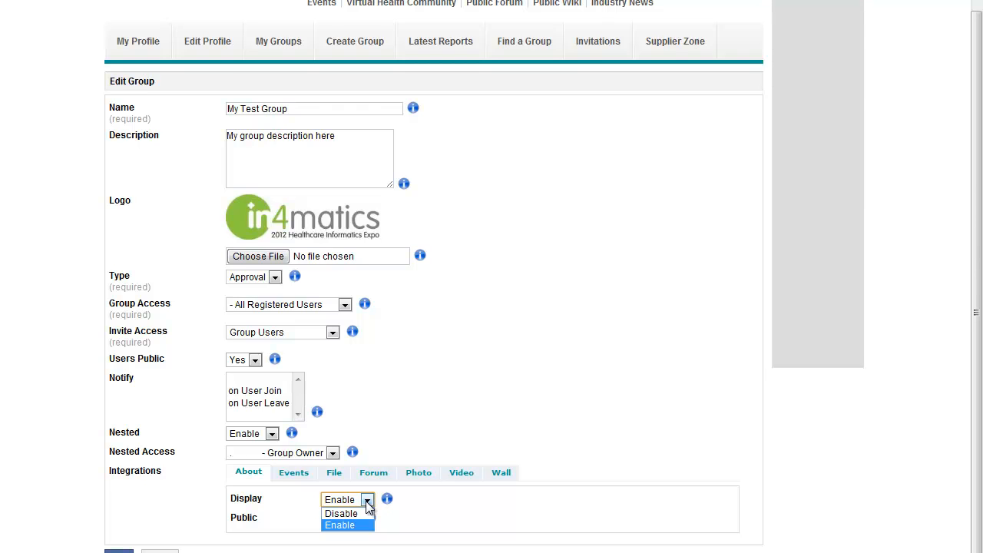
pyautogui.click(366, 504)
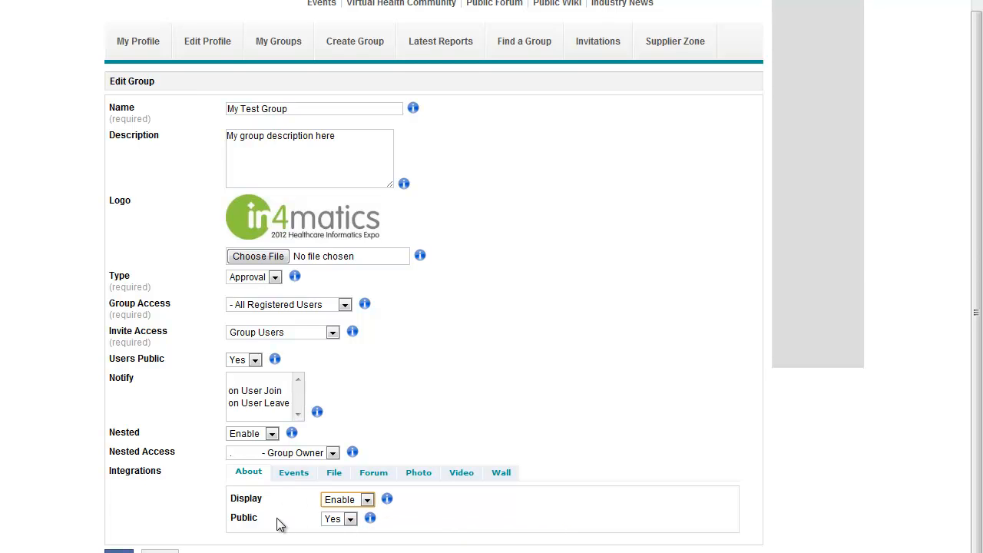
# Step: Set the Events integration's Schedule permission to Group Moderators
pyautogui.click(305, 479)
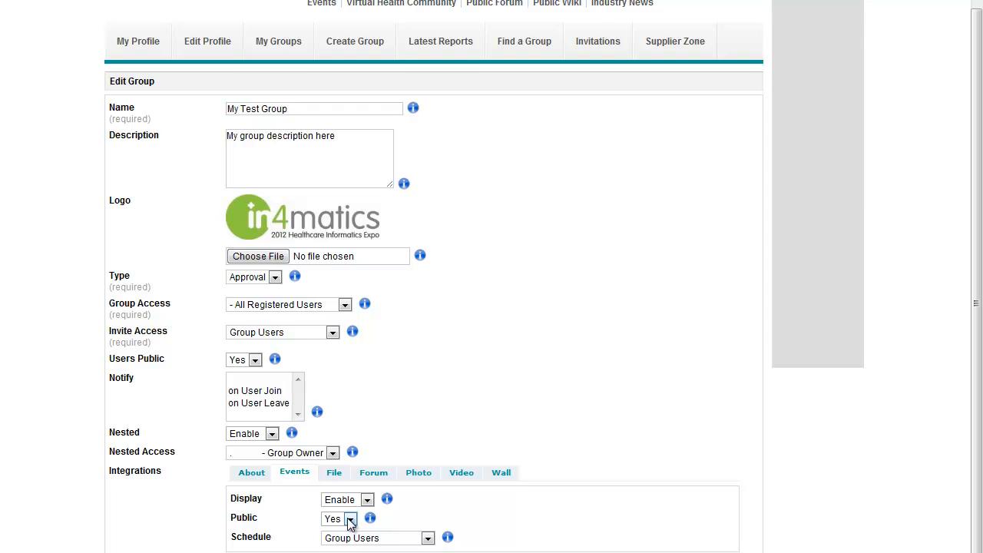
pyautogui.click(428, 540)
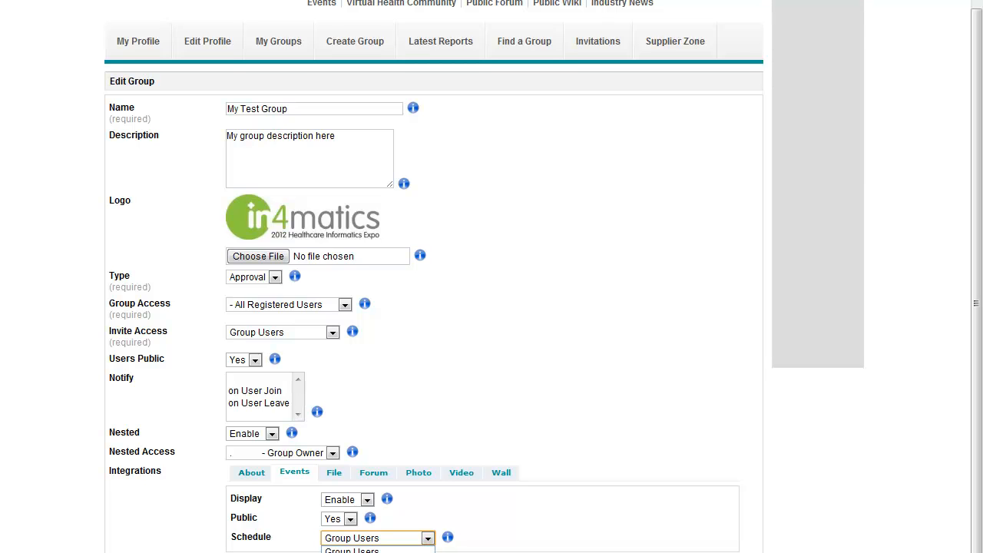
pyautogui.click(373, 552)
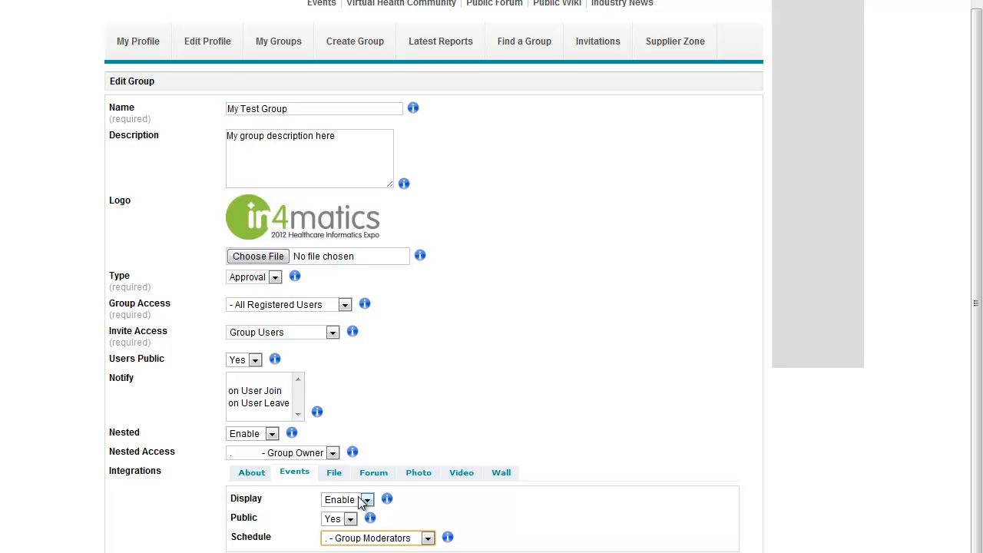
# Step: Review the File integration's settings and its Upload permission options
pyautogui.click(332, 474)
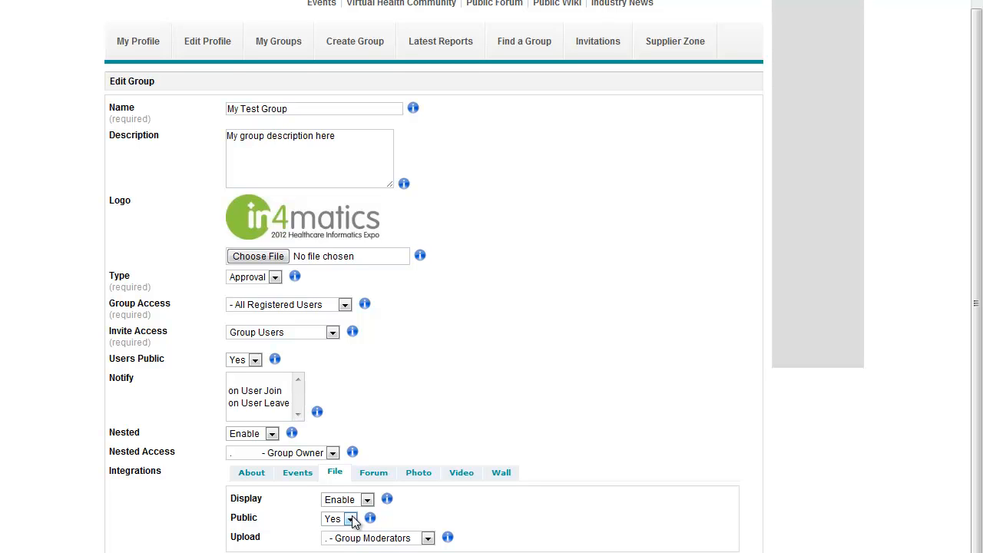
pyautogui.click(428, 539)
pyautogui.click(428, 540)
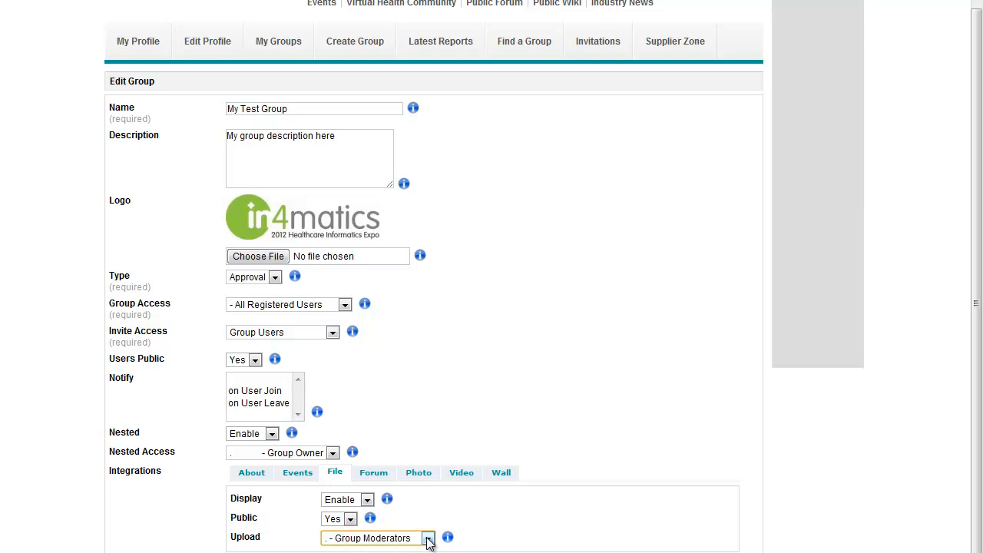
# Step: Look at the Forum integration's settings and set Display to Disable for both the Photo and Video integrations
pyautogui.click(390, 474)
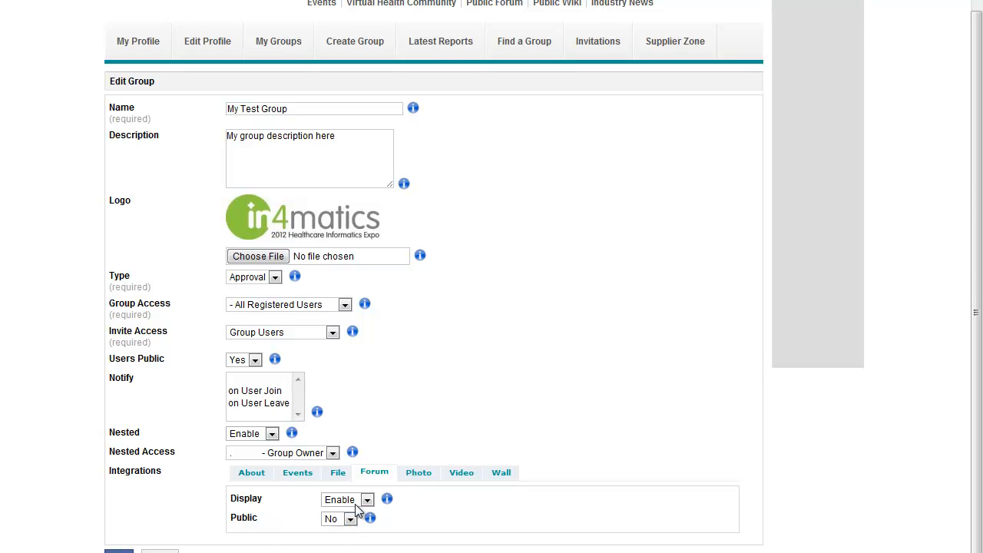
pyautogui.click(367, 499)
pyautogui.click(364, 519)
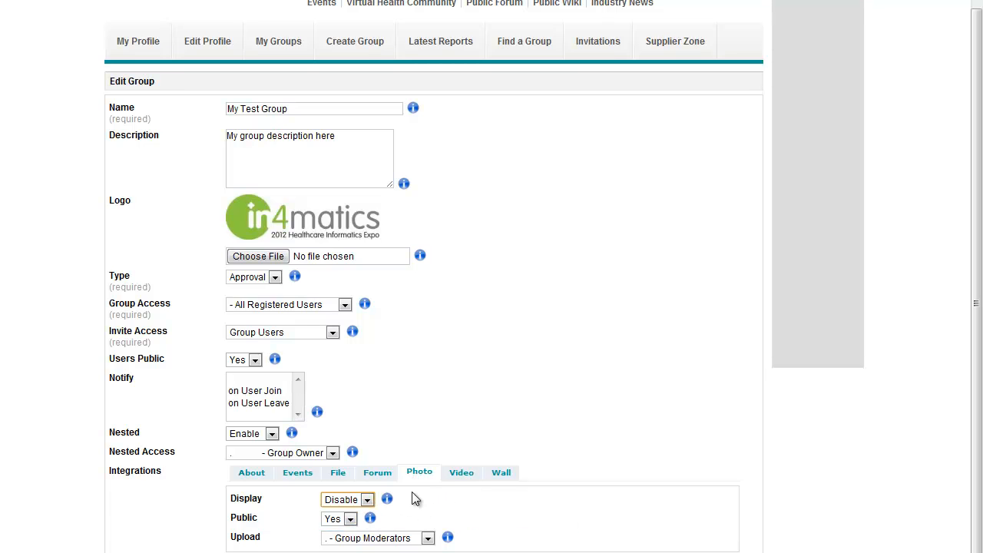
pyautogui.click(457, 474)
pyautogui.click(367, 500)
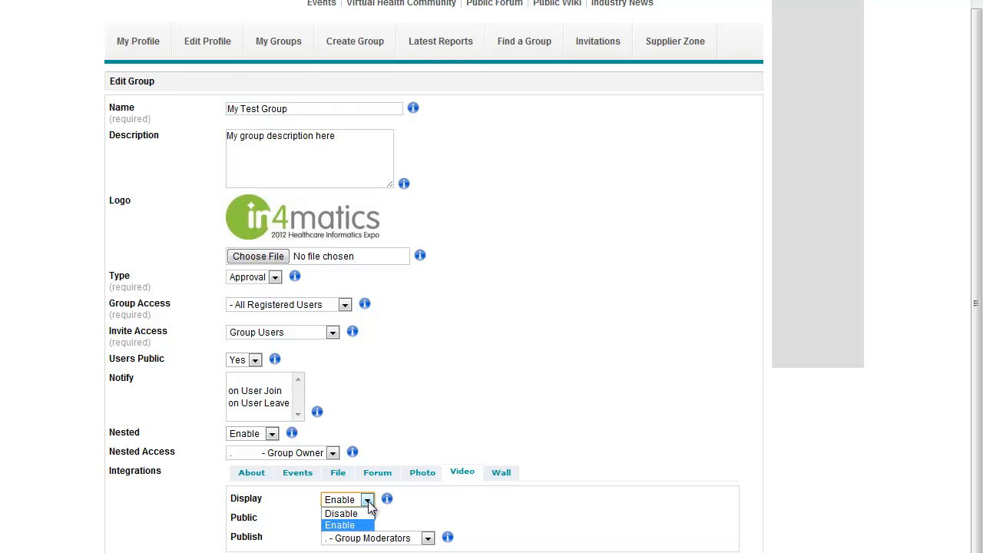
pyautogui.click(364, 520)
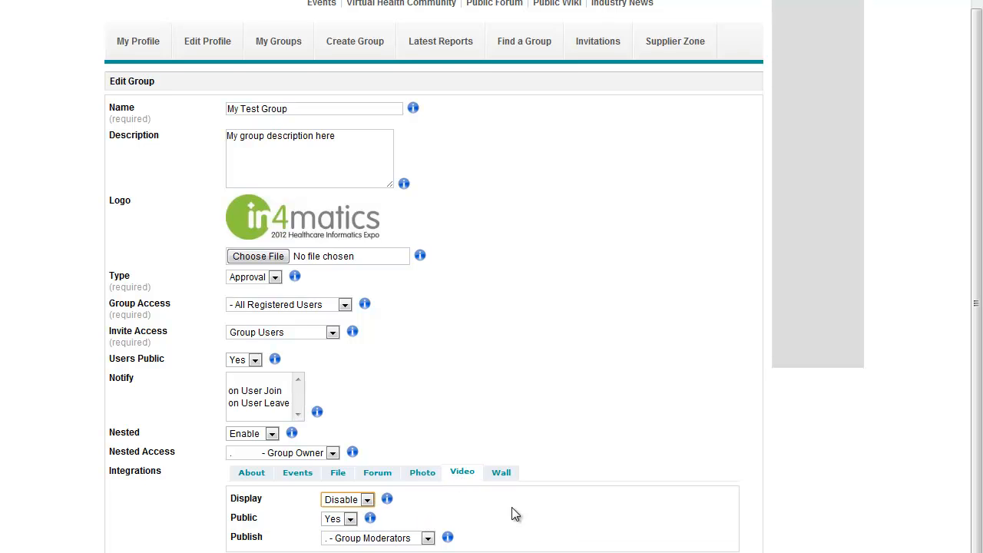
# Step: Set the Wall integration's Post permission to Group Users and save the group's settings
pyautogui.click(496, 474)
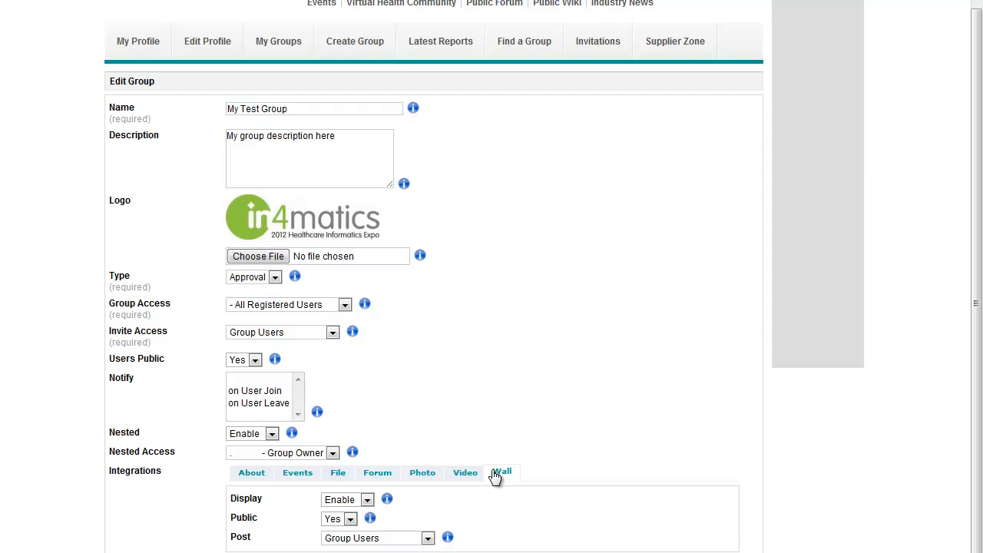
pyautogui.click(428, 540)
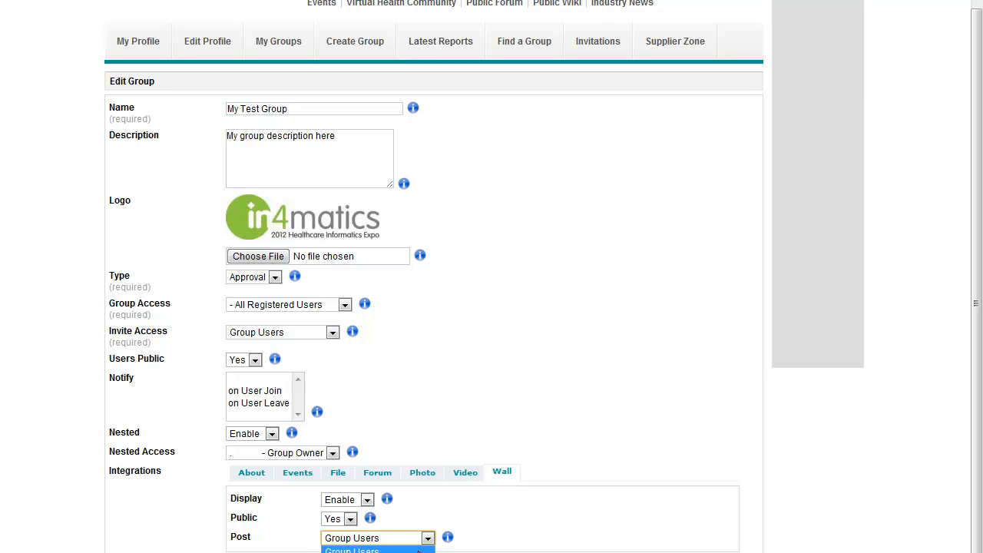
pyautogui.click(369, 550)
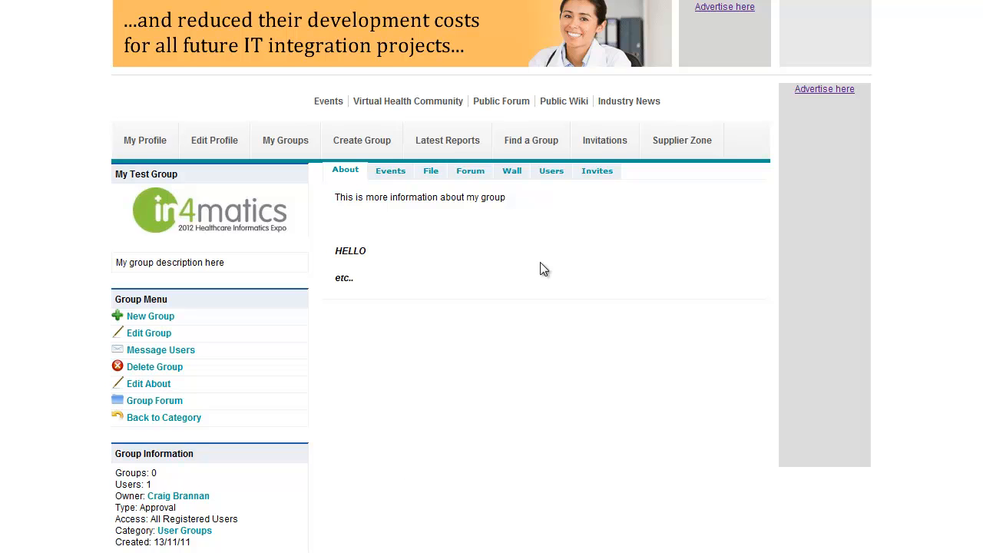
# Step: Check the Events, File and Forum sections of the group page
pyautogui.click(396, 174)
pyautogui.click(430, 177)
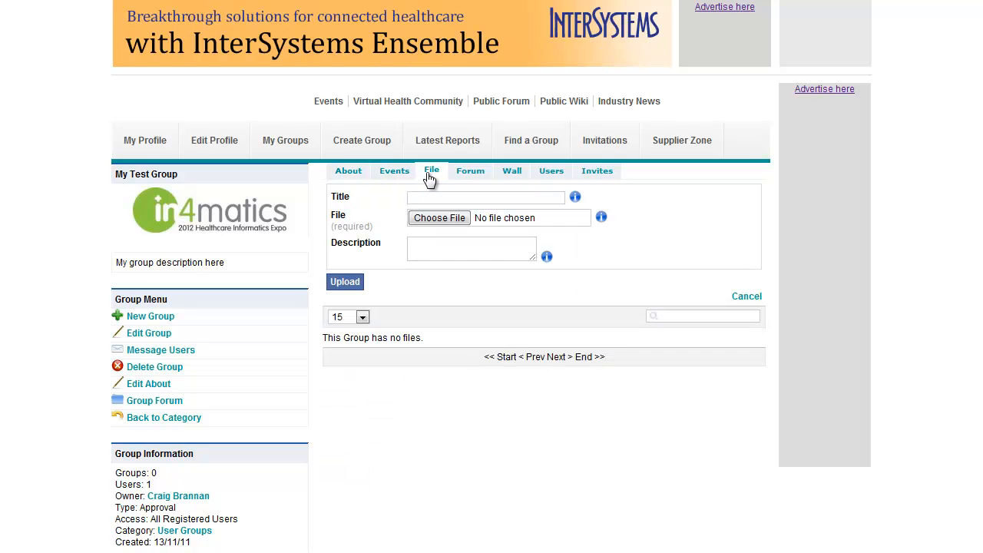
pyautogui.click(467, 174)
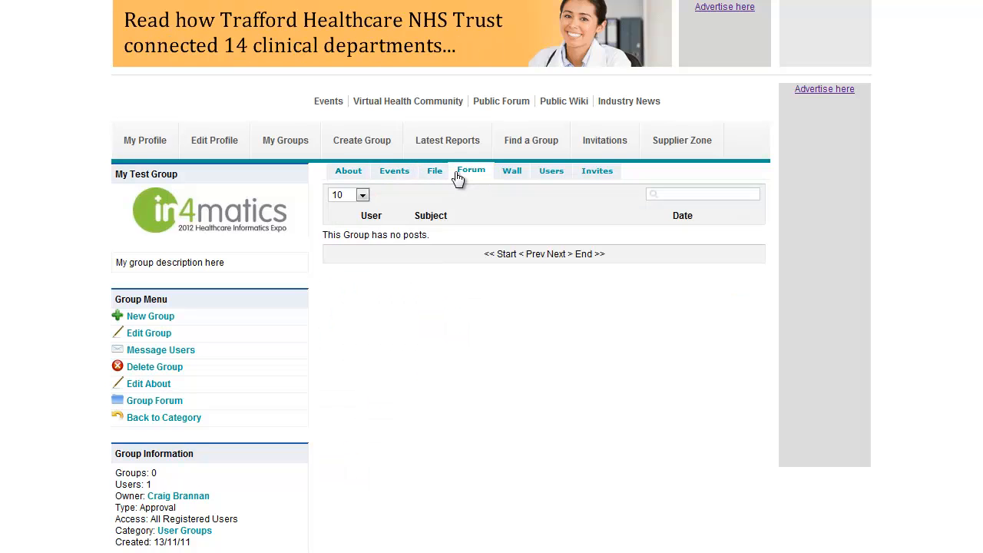
# Step: Check the Wall and Users sections of the group page
pyautogui.click(517, 177)
pyautogui.click(543, 176)
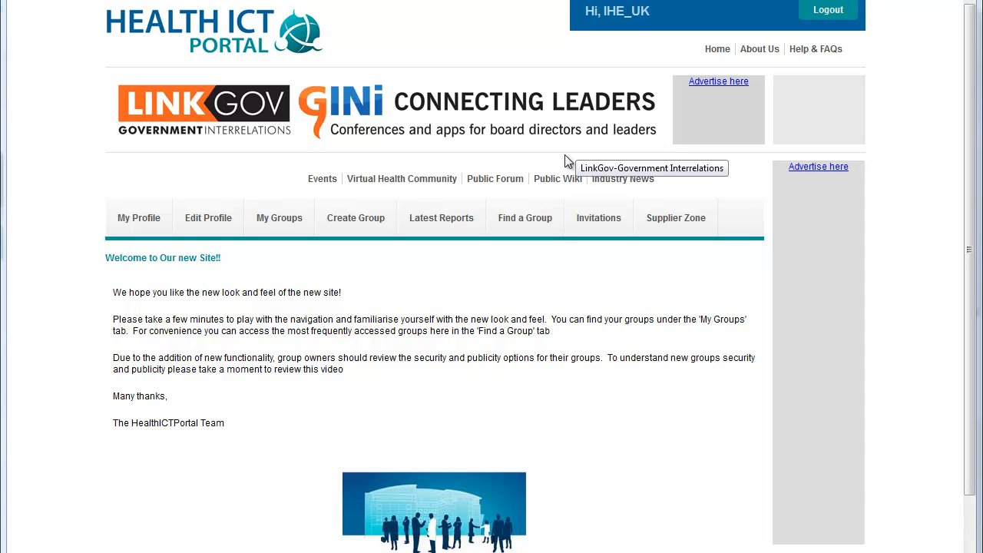
# Step: As the other logged-in user, search all available groups for "test" and open My Test Group
pyautogui.click(538, 215)
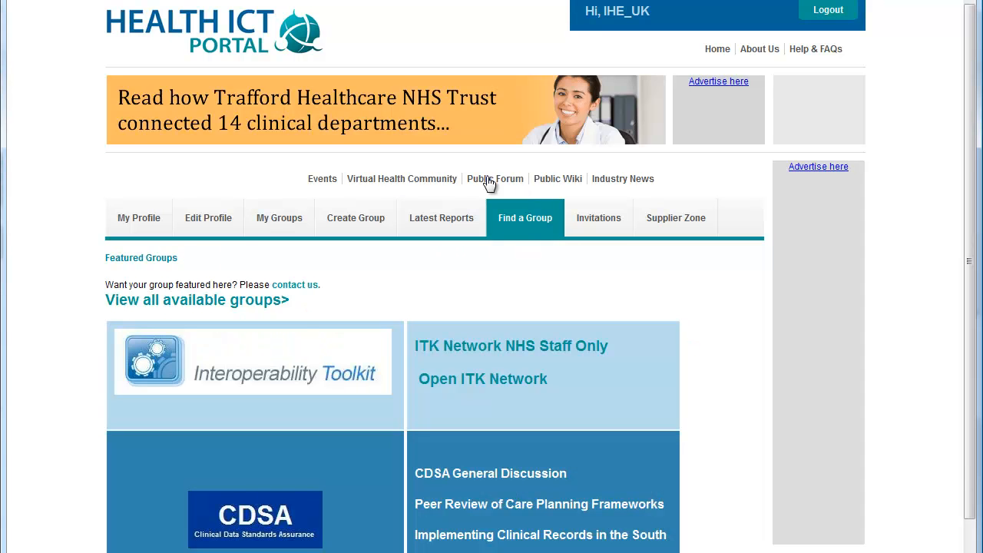
pyautogui.click(274, 304)
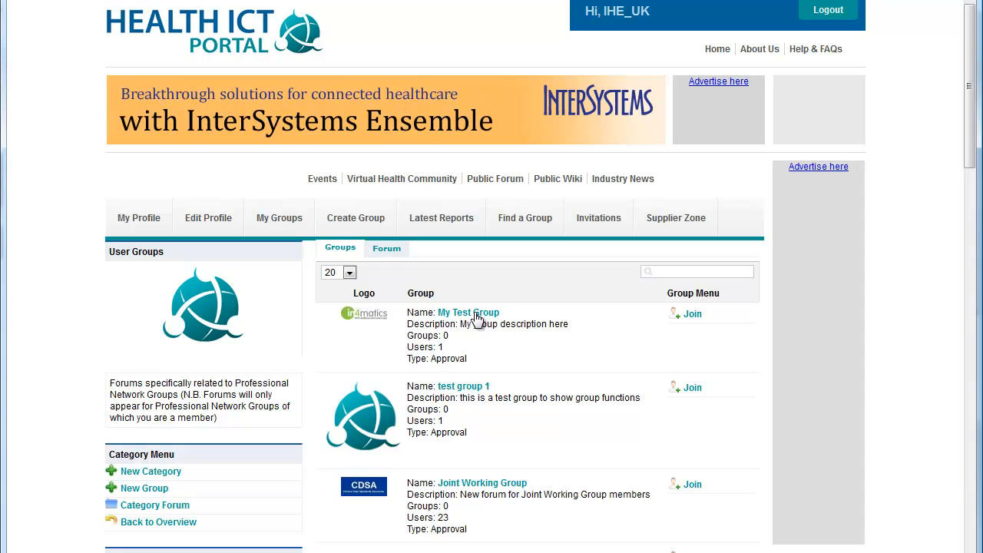
pyautogui.click(665, 272)
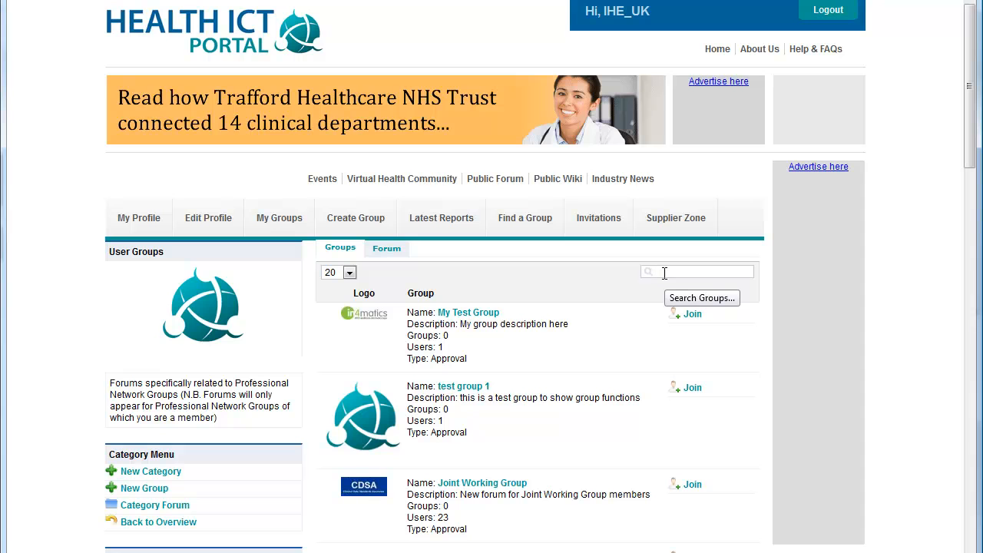
pyautogui.write('test')
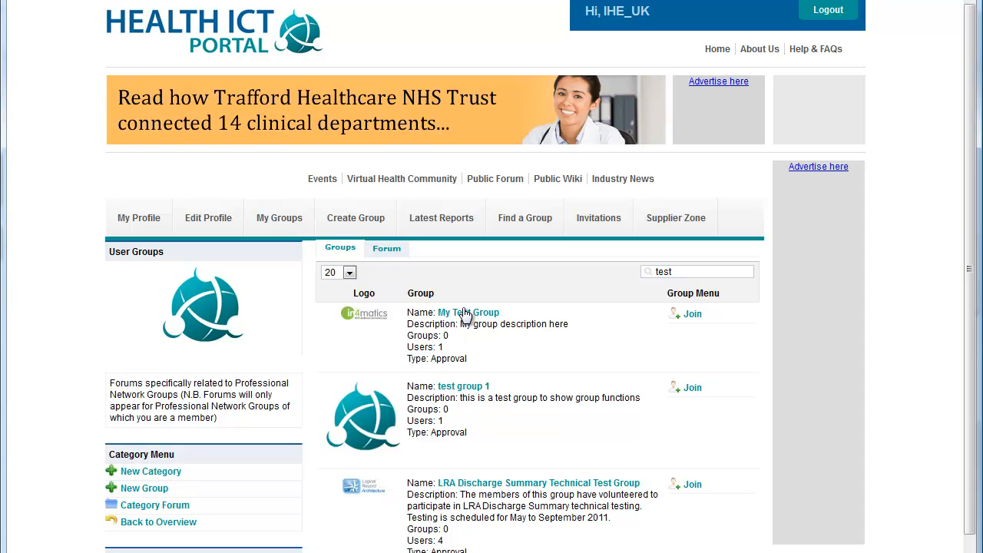
pyautogui.click(466, 313)
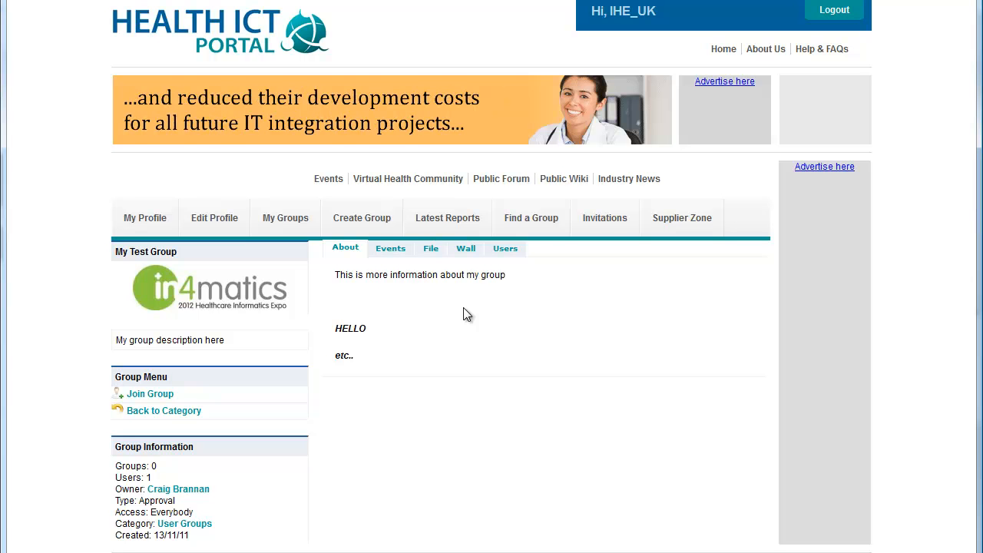
# Step: Review the Events, File, Wall and Users sections of My Test Group as a user who has not joined
pyautogui.click(390, 257)
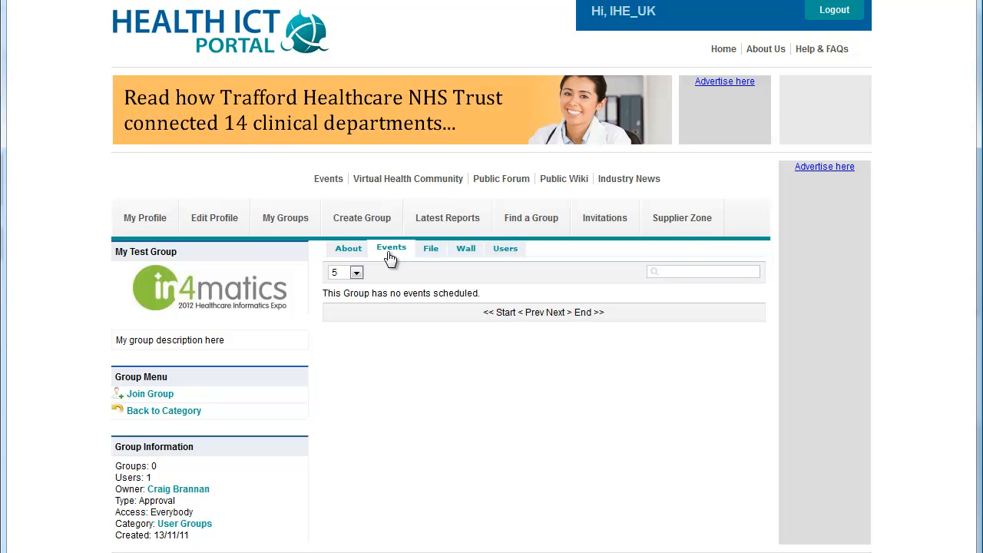
pyautogui.click(439, 253)
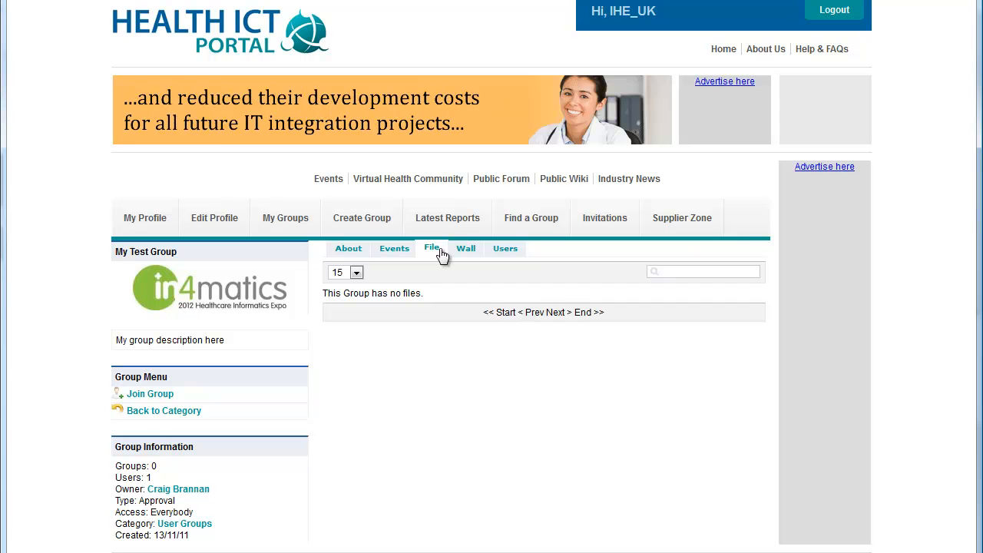
pyautogui.click(464, 254)
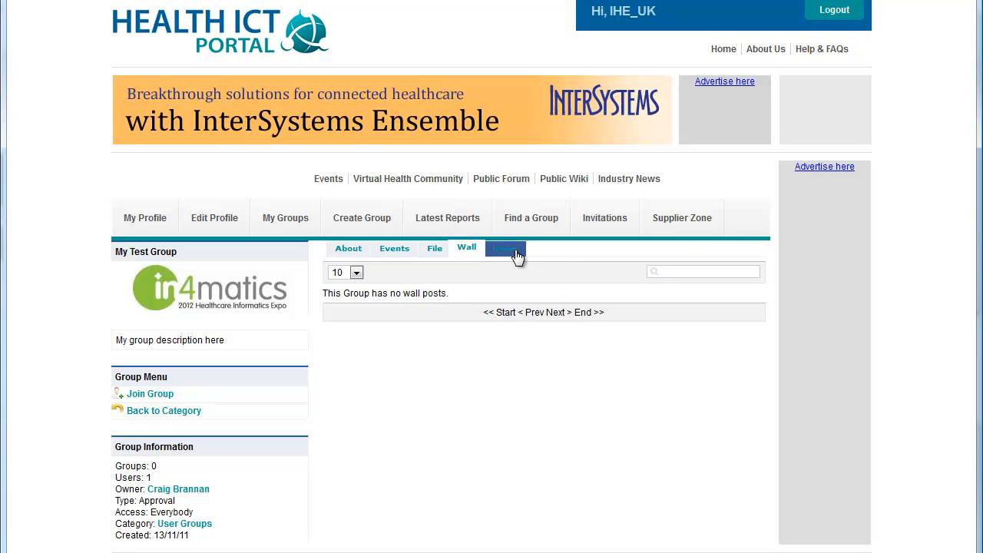
pyautogui.click(518, 253)
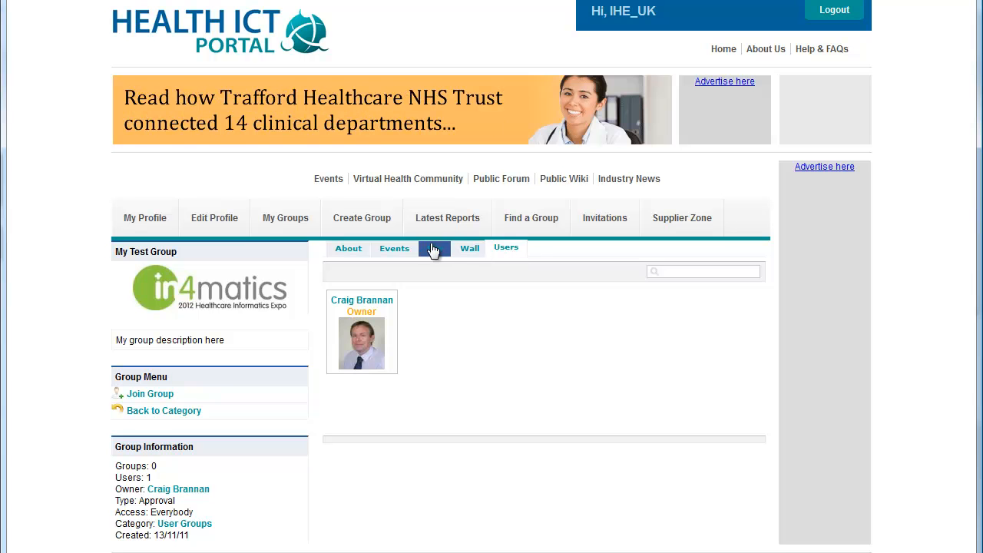
pyautogui.click(396, 251)
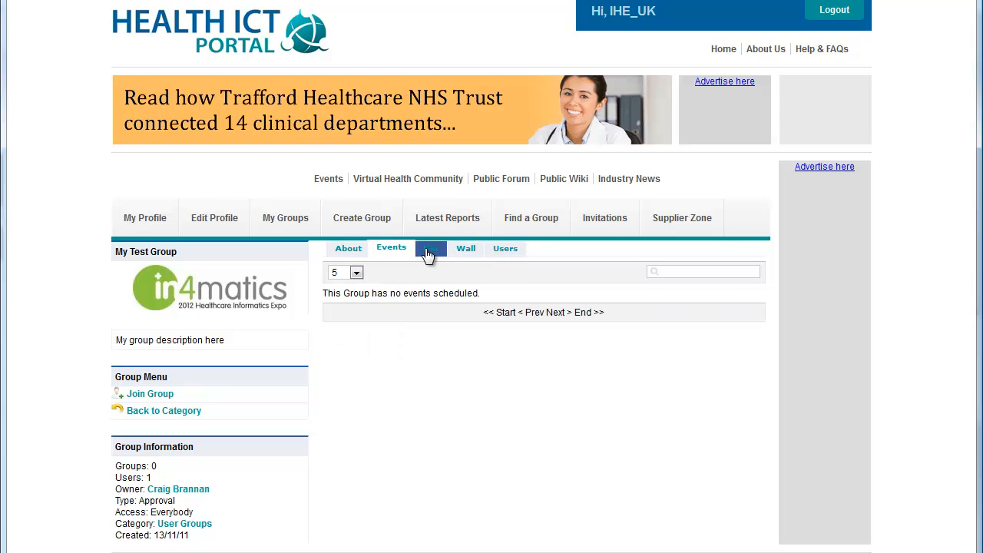
pyautogui.click(429, 252)
pyautogui.click(466, 251)
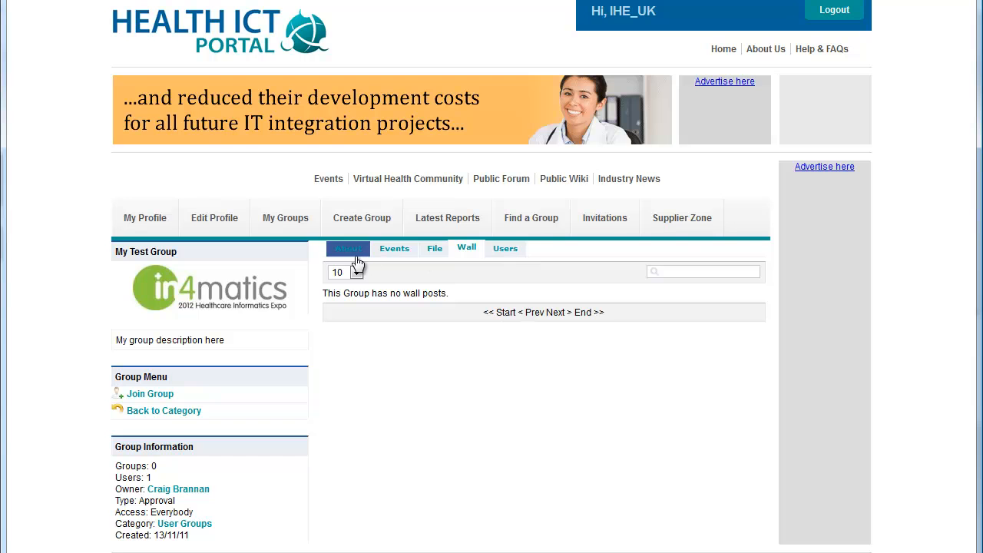